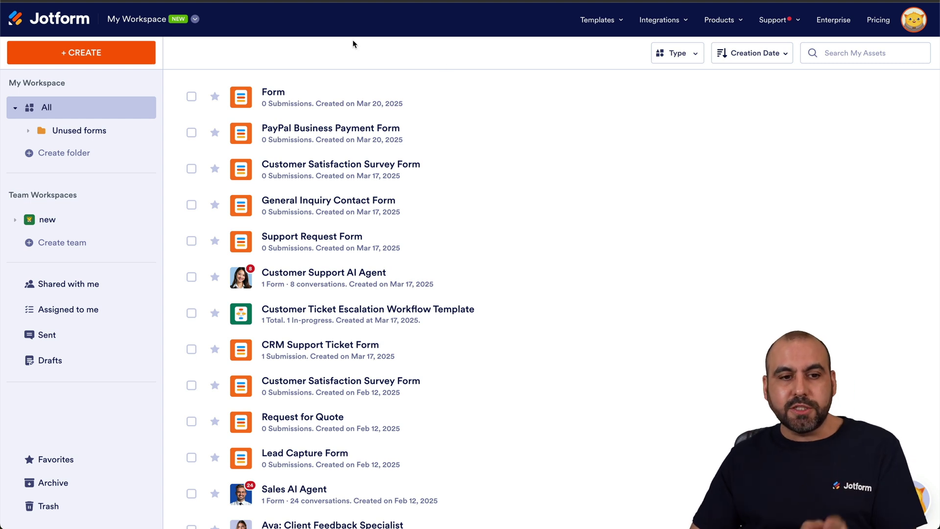
- Switch to My Agents and open the Brewster: Caffeine Enthusiast agent's conversations
click(161, 22)
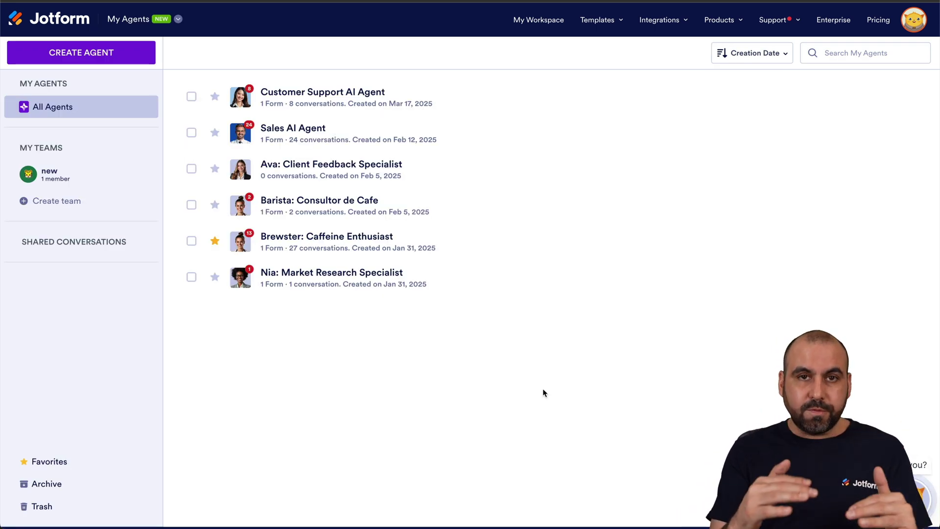
mouse_move(331, 242)
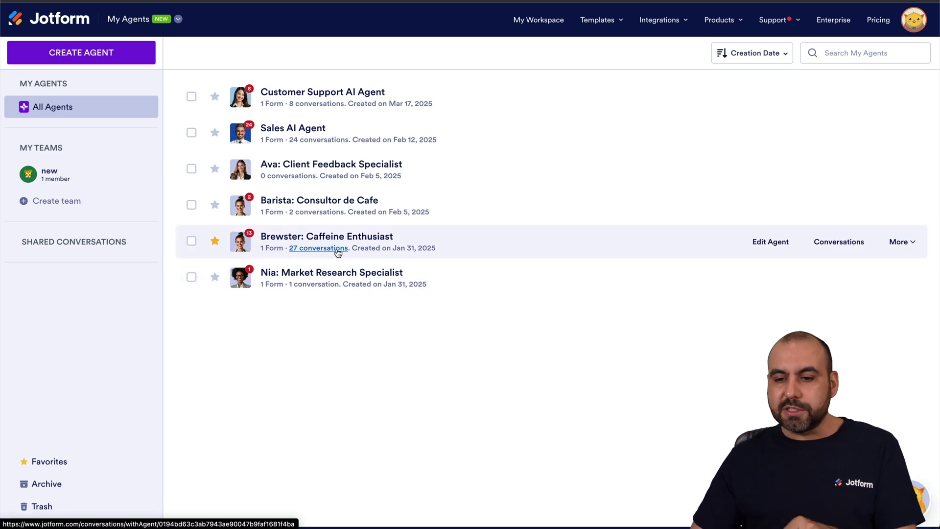
click(827, 251)
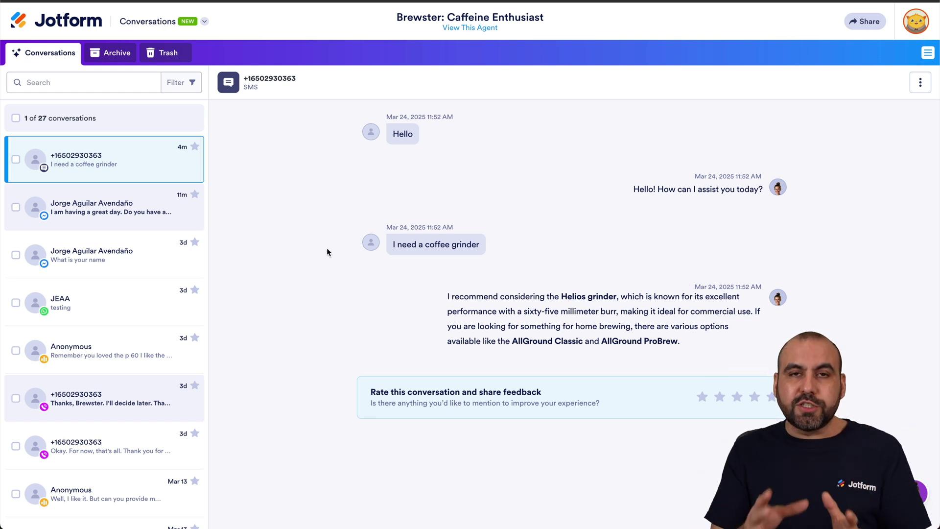
- Browse the Messenger chat about the agent's name and the anonymous voice conversation
click(96, 259)
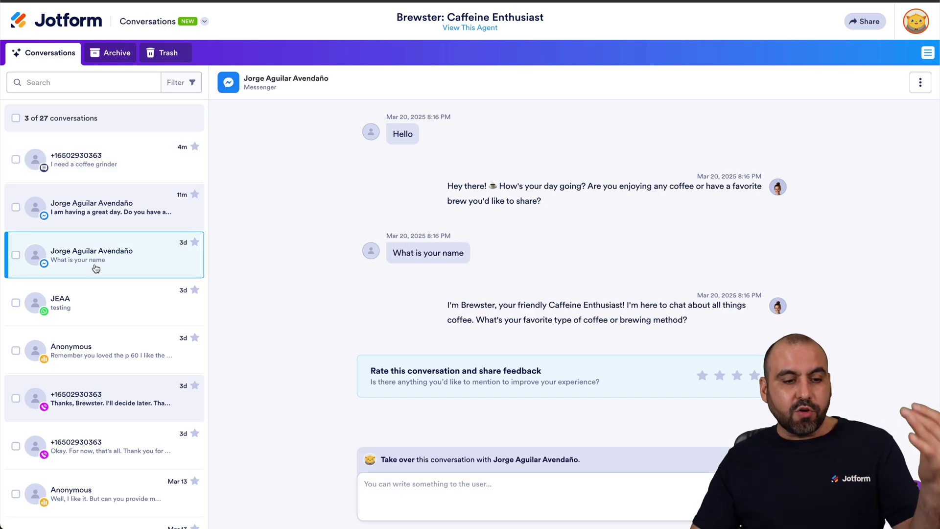
click(100, 358)
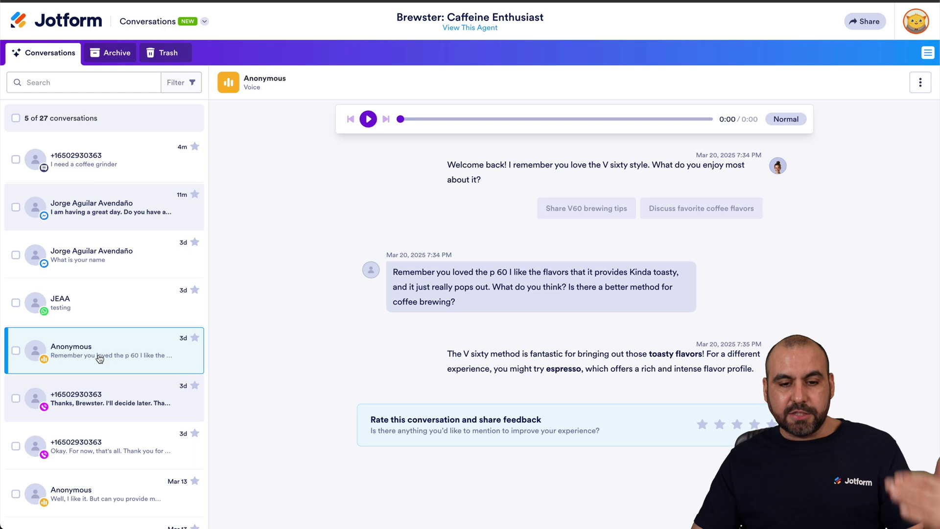
click(103, 267)
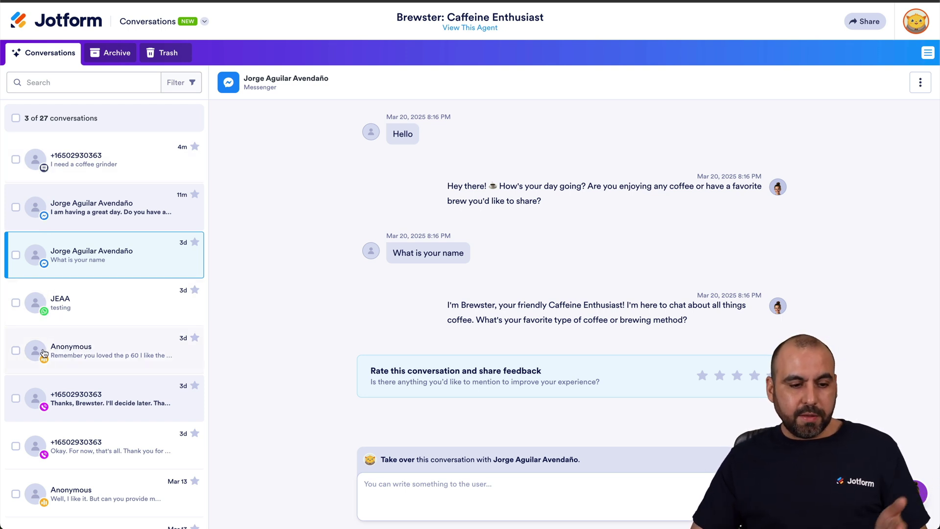
- Review the conversation list, then return to the SMS chat about a coffee grinder
scroll(44, 363, down, 2)
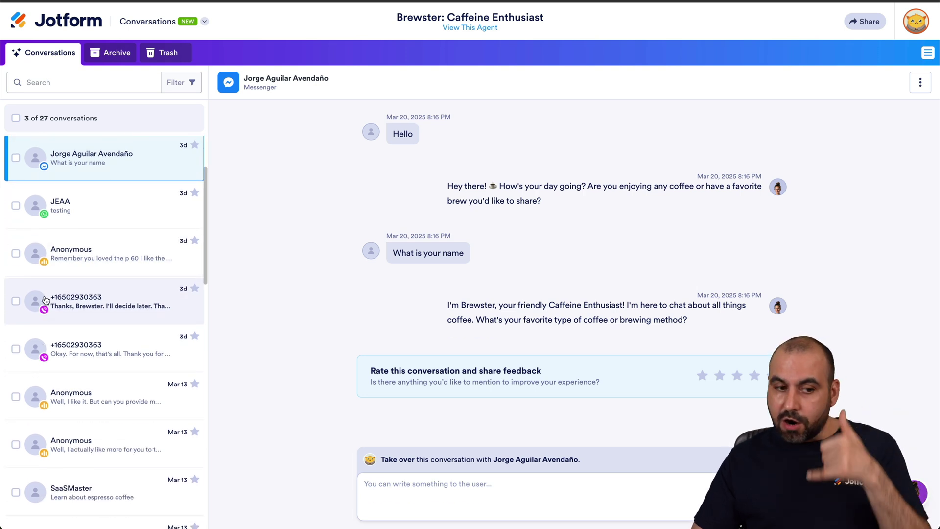
scroll(45, 318, down, 4)
scroll(47, 343, down, 1)
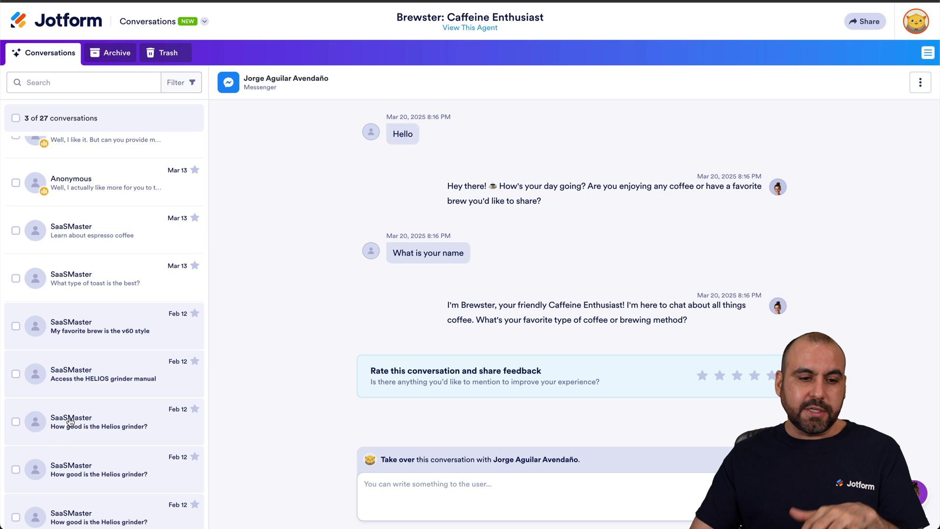
scroll(70, 421, up, 4)
scroll(70, 422, up, 3)
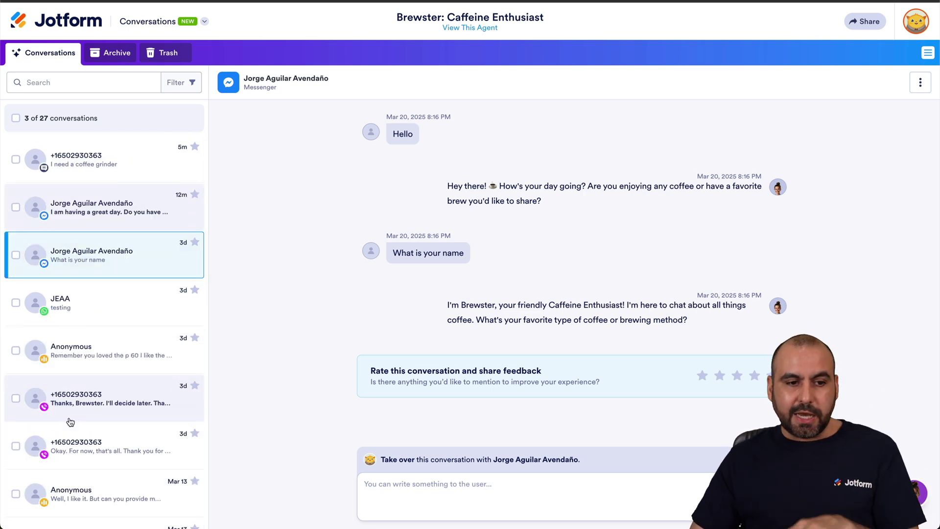
scroll(105, 399, down, 2)
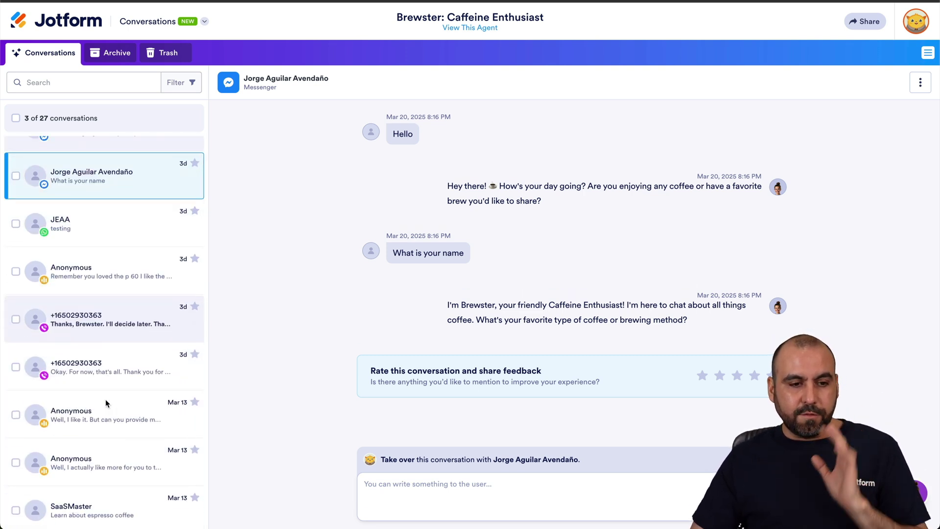
scroll(105, 399, up, 2)
click(101, 168)
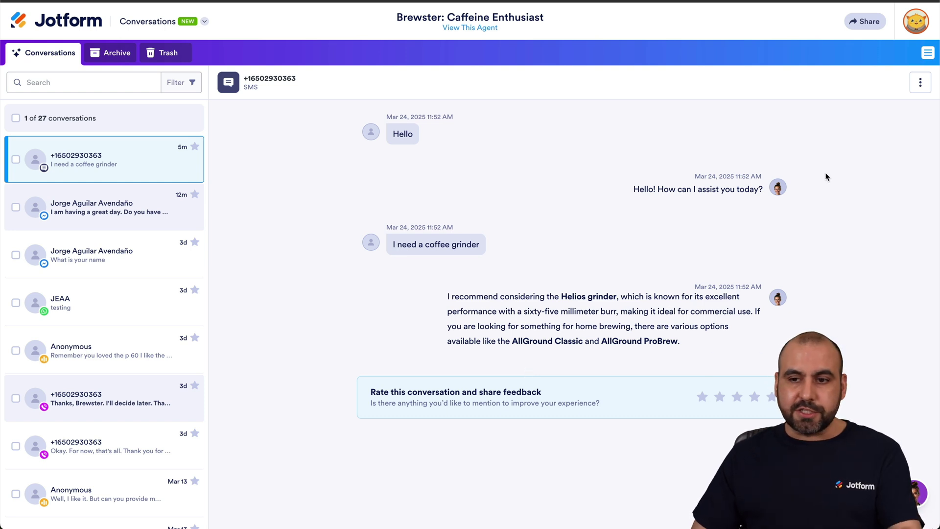
click(920, 83)
mouse_move(861, 110)
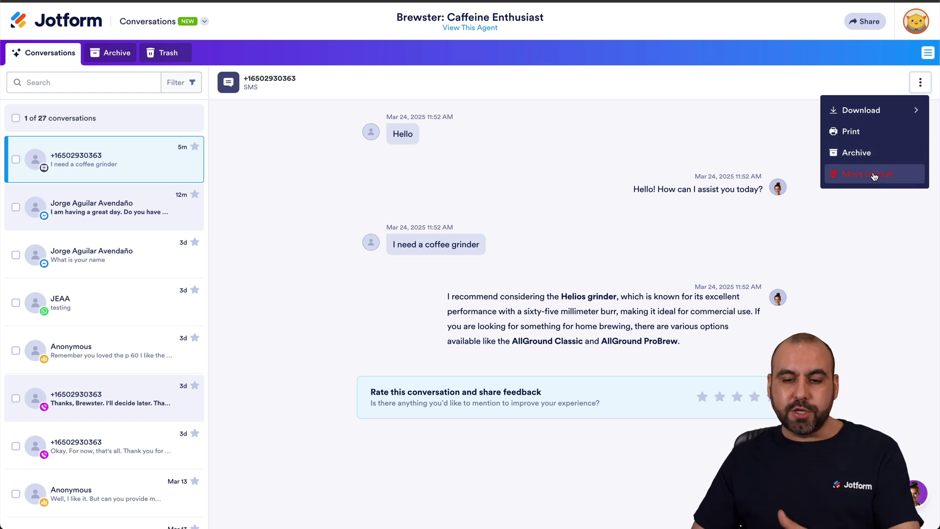
click(564, 280)
mouse_move(564, 318)
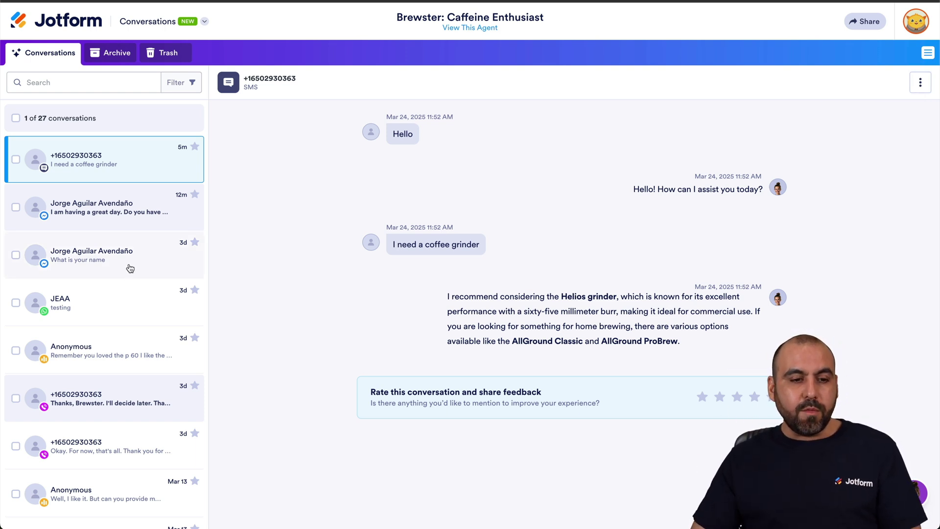
- Read Brewster's full Chemex brewing reply in the Messenger chat and focus the message box
click(102, 206)
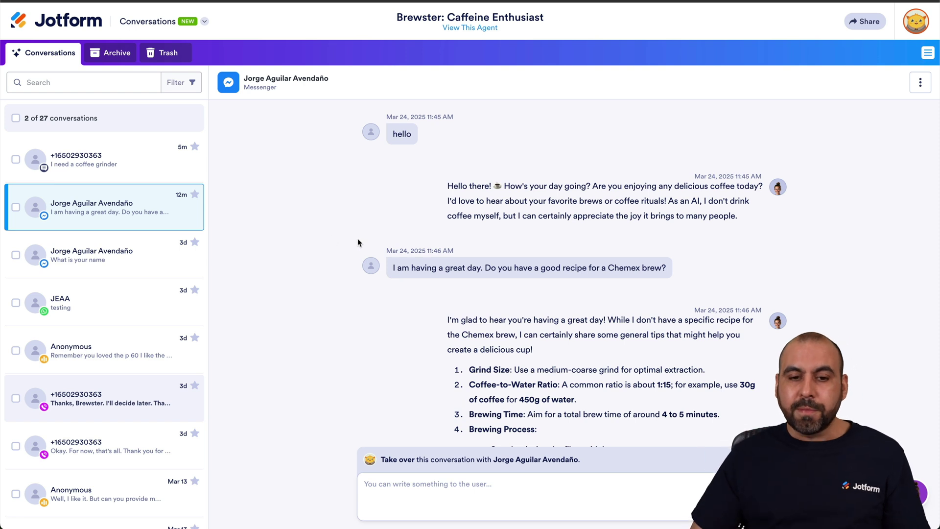
scroll(446, 246, down, 1)
scroll(447, 246, down, 2)
scroll(446, 246, down, 2)
scroll(446, 246, down, 1)
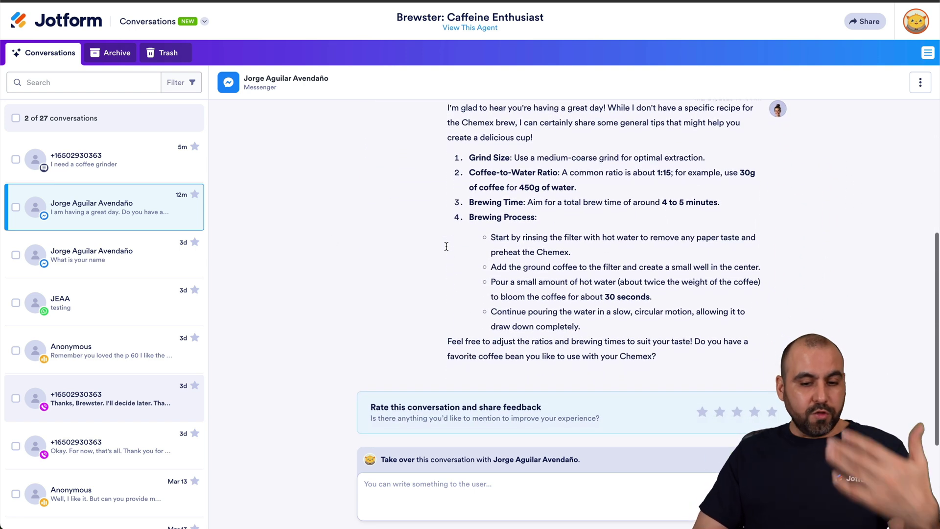
click(428, 485)
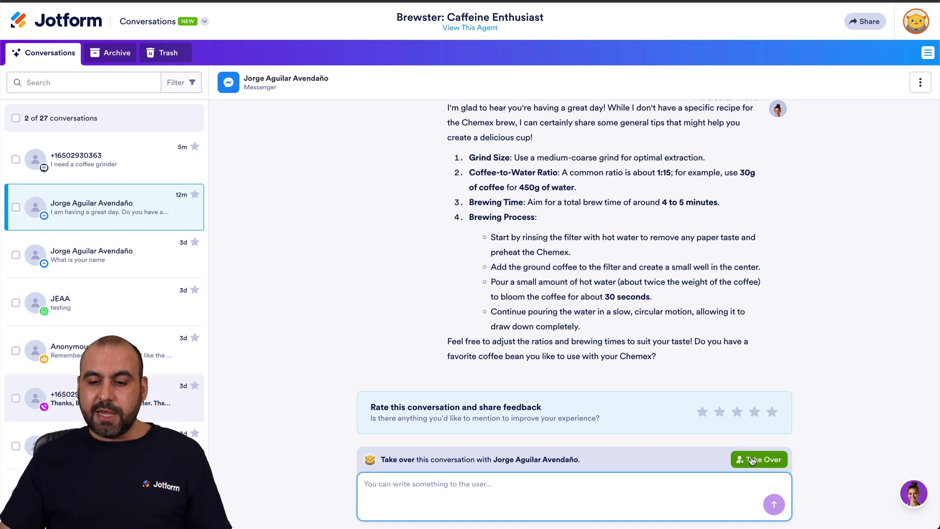
- Confirm taking over the Chemex chat from Brewster and begin a direct message
click(753, 461)
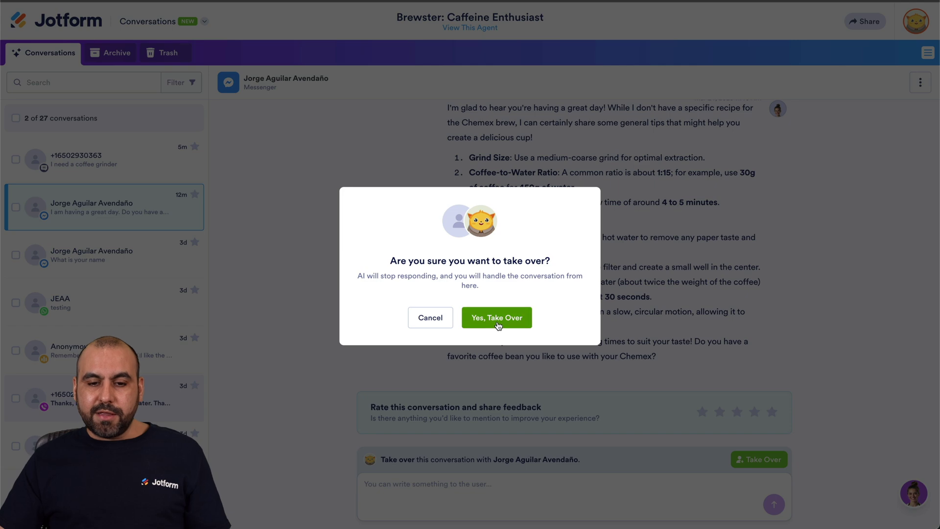
click(502, 324)
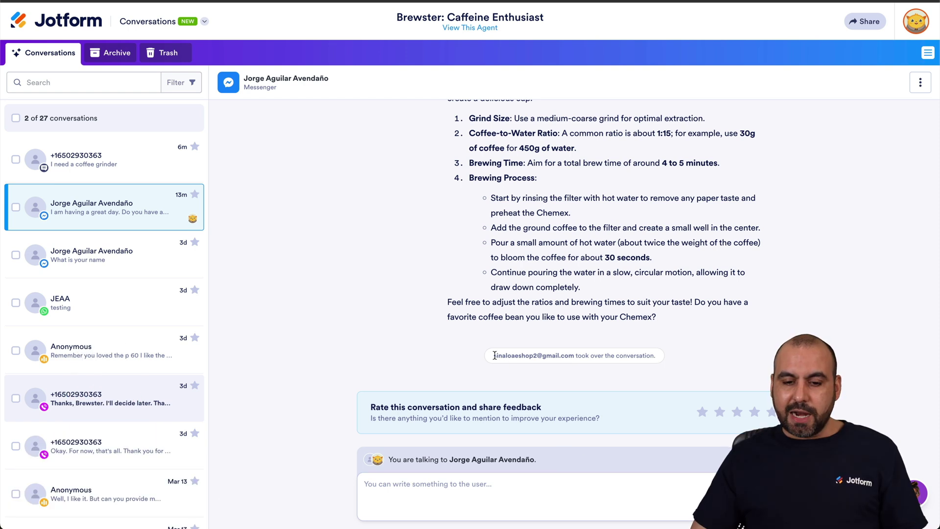
click(513, 489)
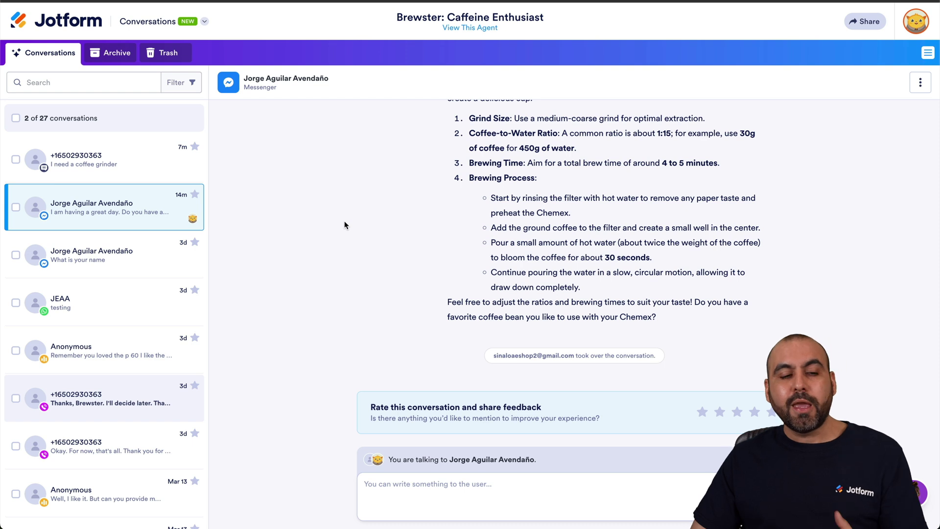
click(97, 79)
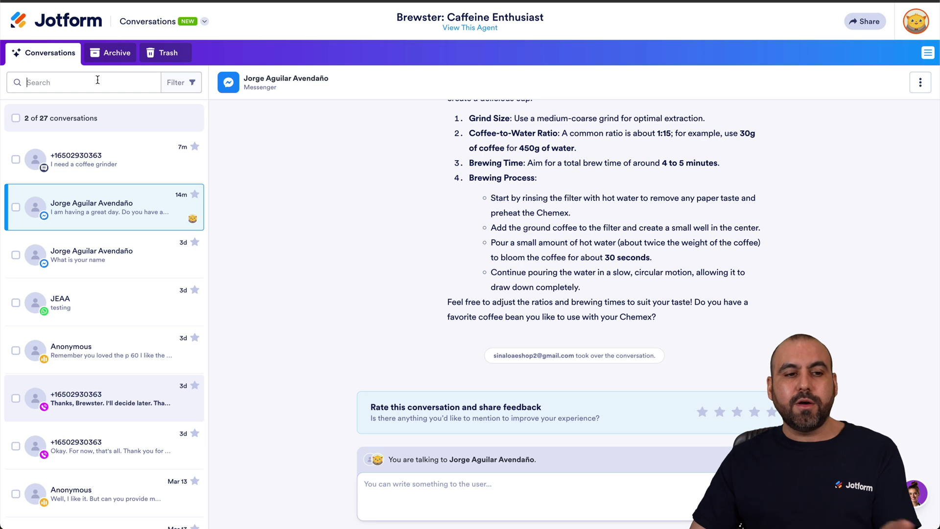
click(172, 86)
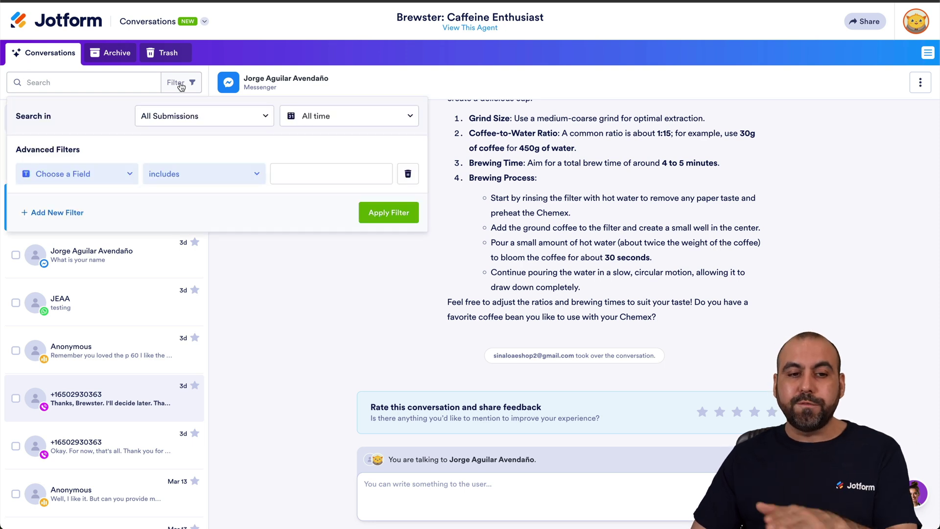
click(214, 116)
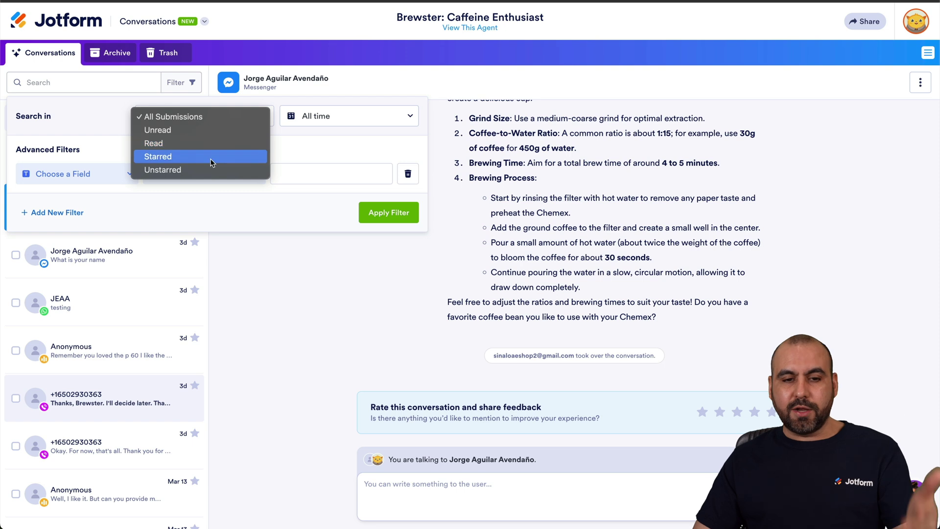
click(360, 115)
click(368, 120)
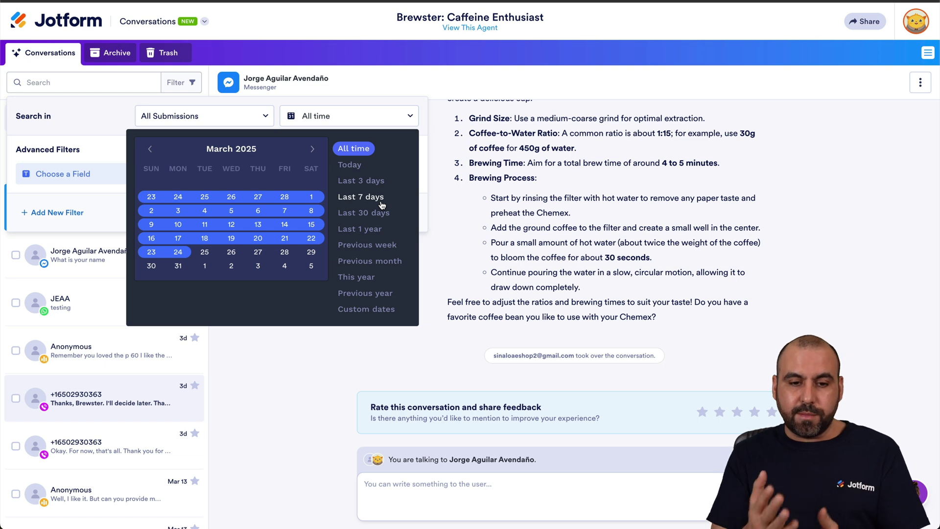
click(306, 118)
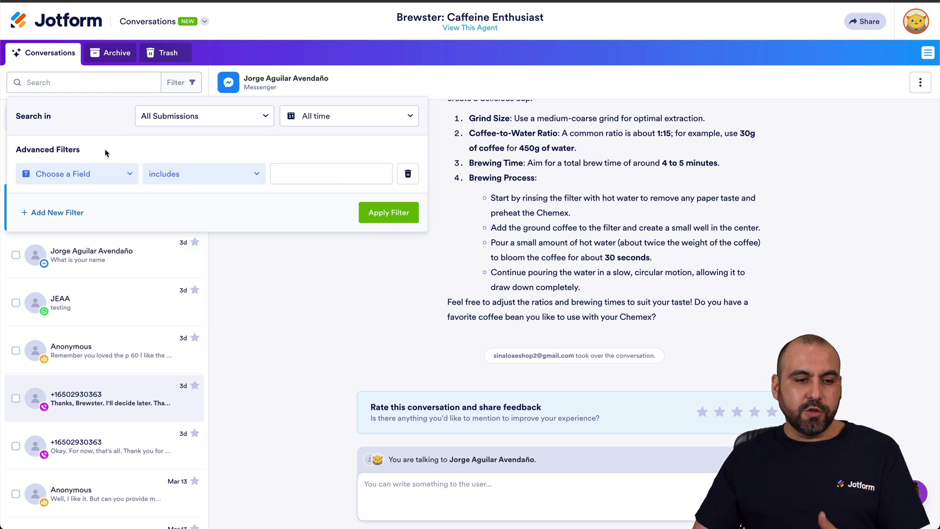
click(118, 181)
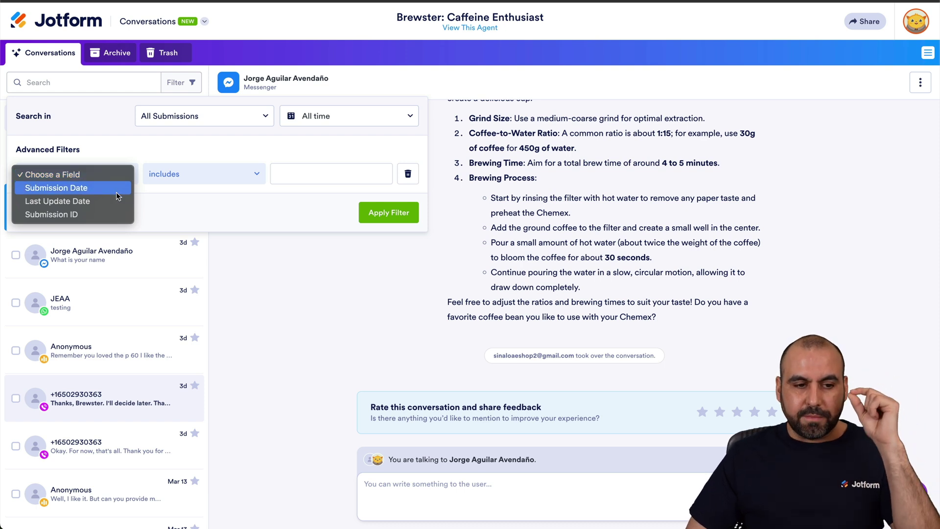
click(184, 189)
click(287, 174)
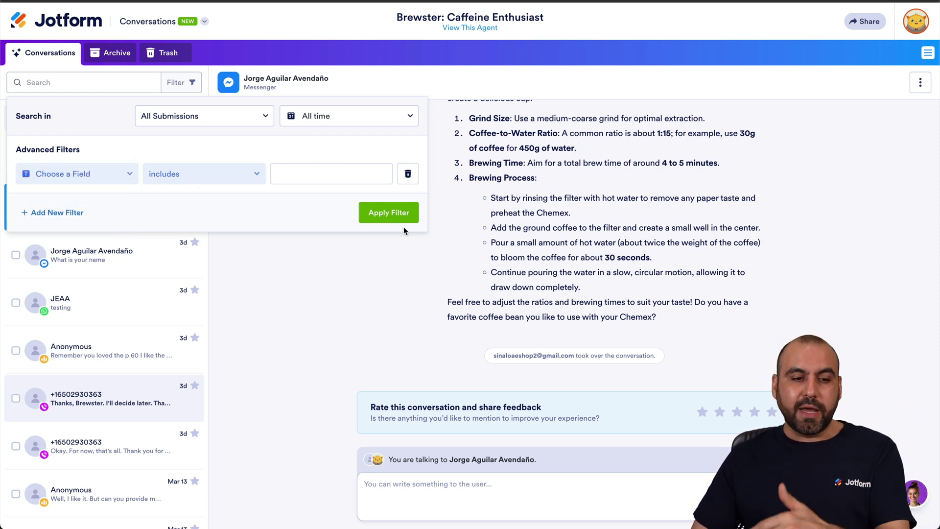
click(54, 212)
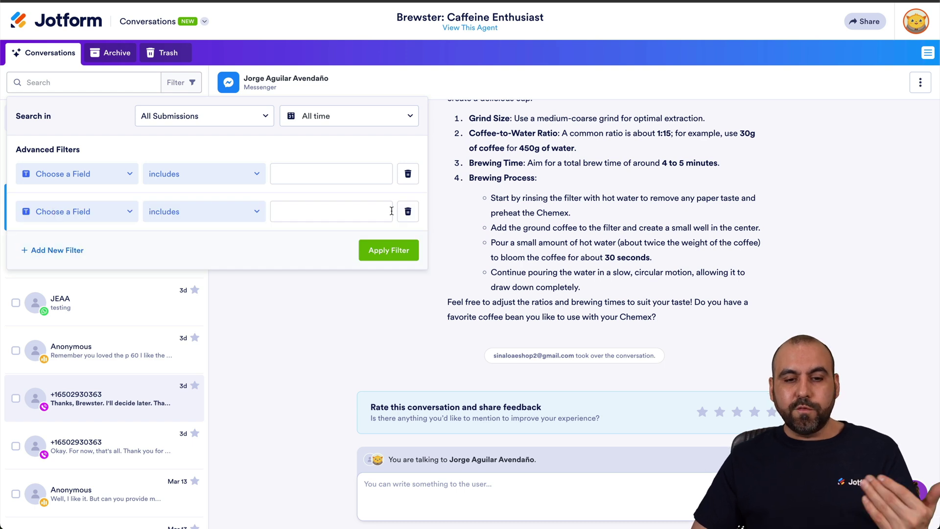
click(407, 211)
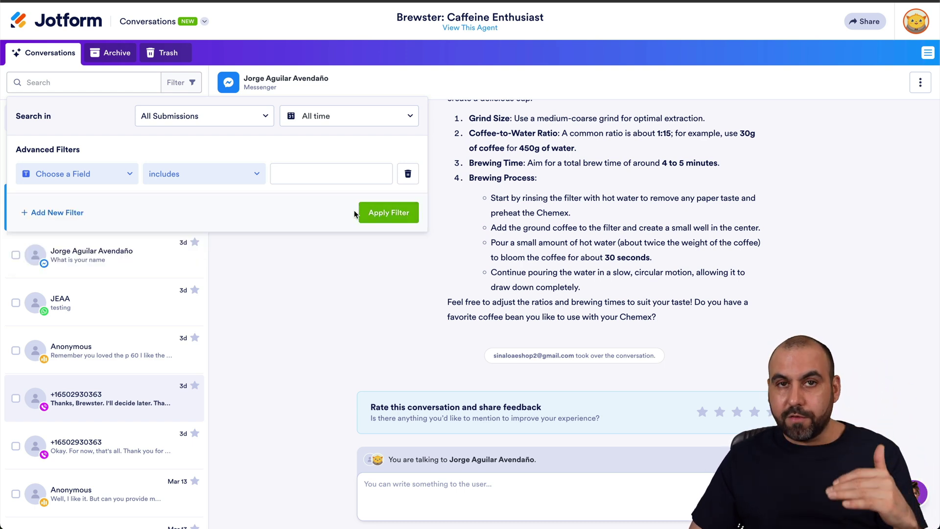
click(292, 307)
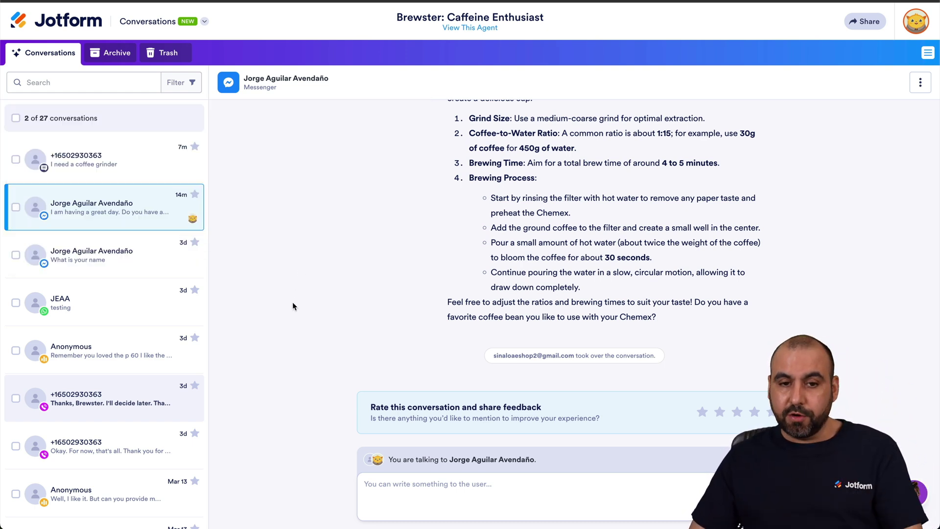
click(125, 58)
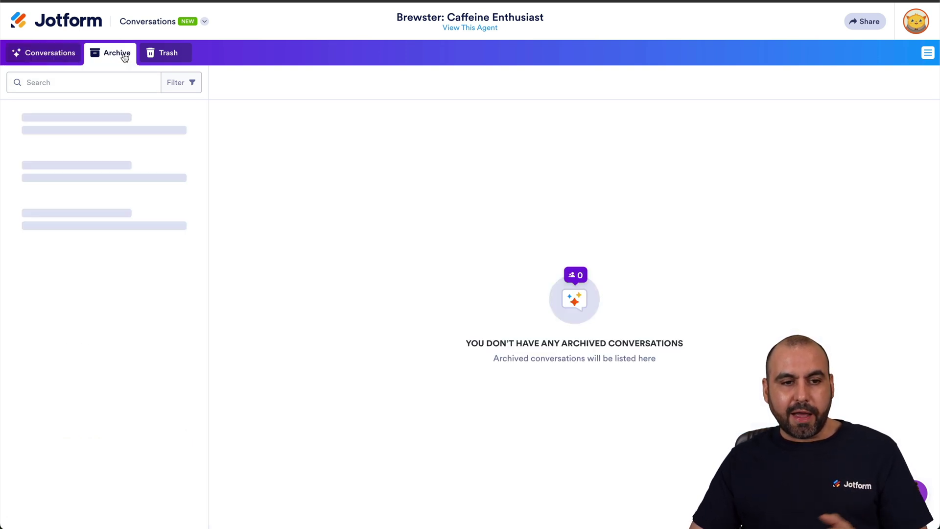
click(179, 58)
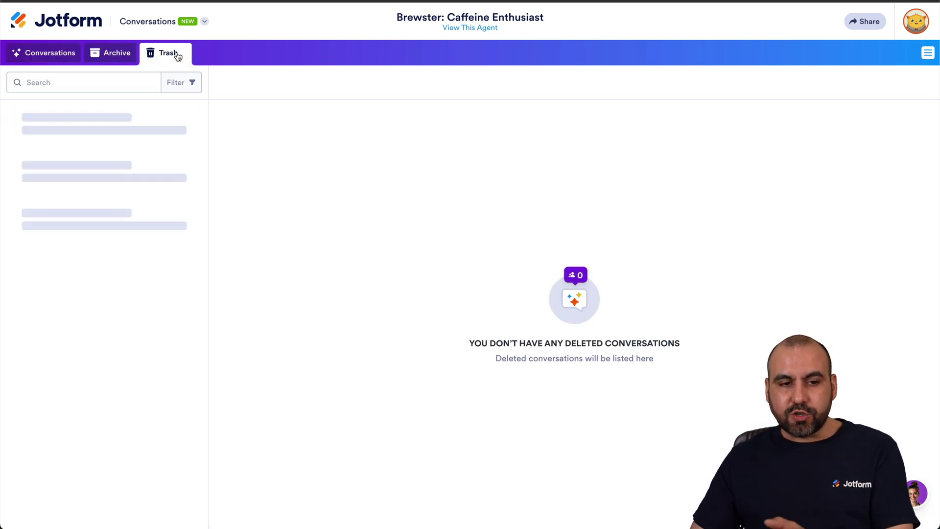
click(122, 57)
click(64, 58)
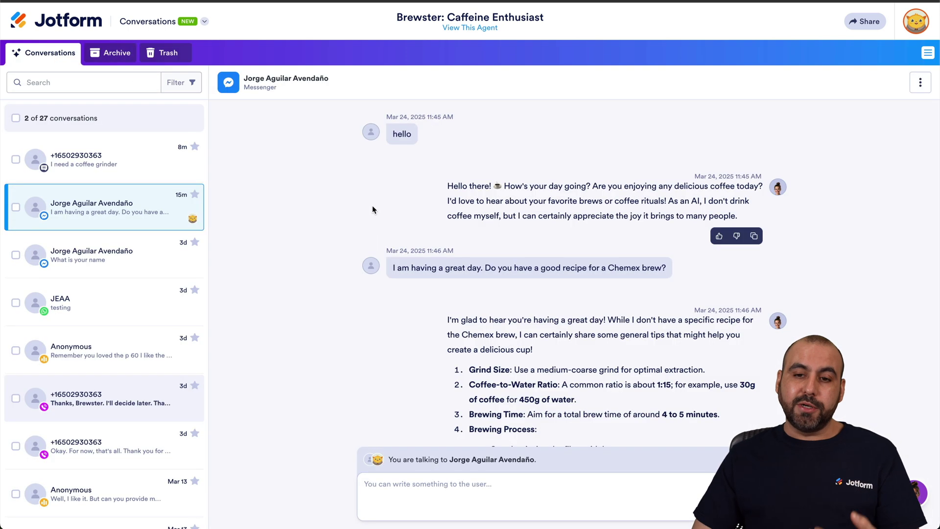